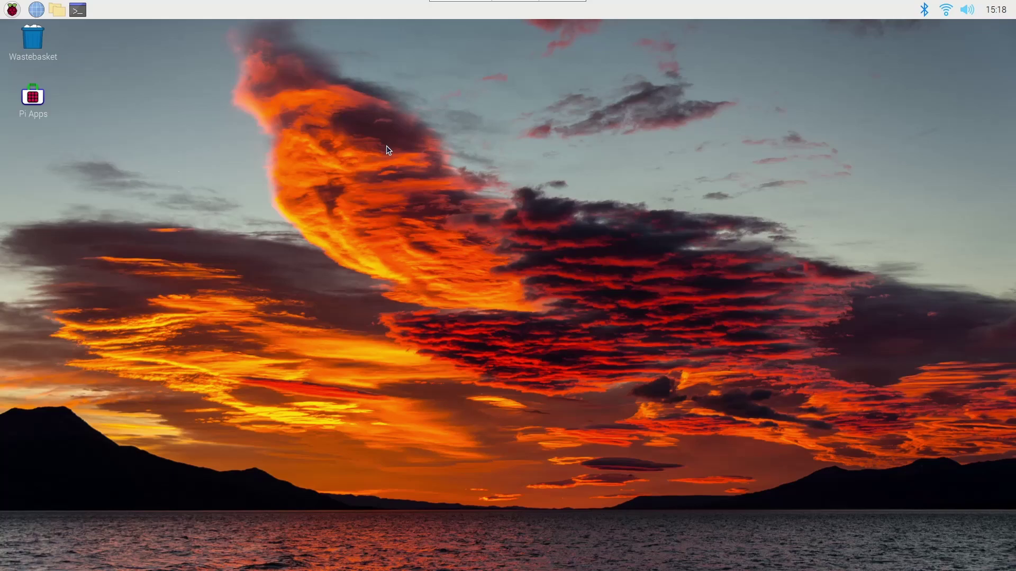
Launch Pi-Apps from the desktop by executing its script, and open the Appearance category.
right_click(34, 100)
left_click(55, 104)
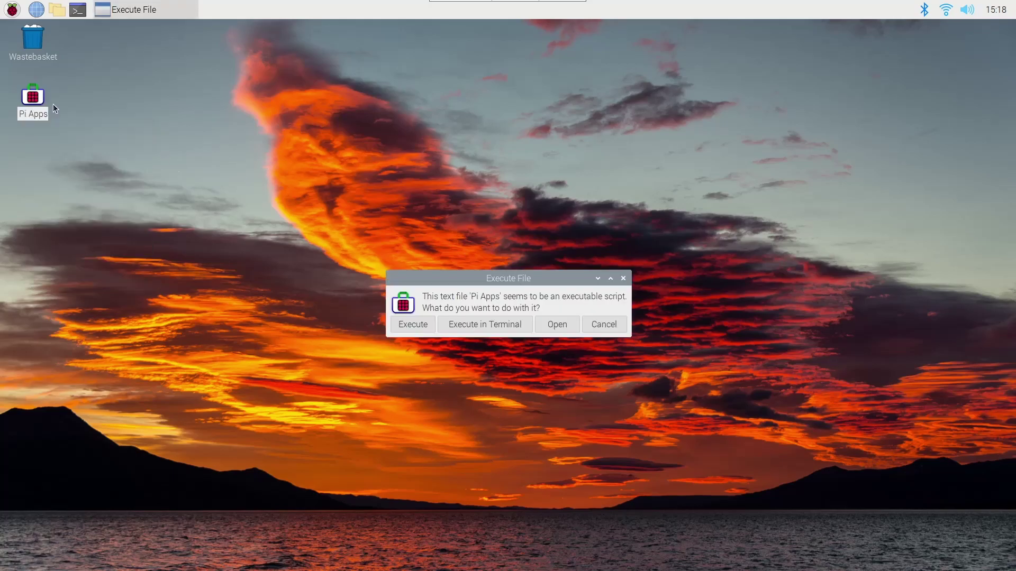
left_click(408, 325)
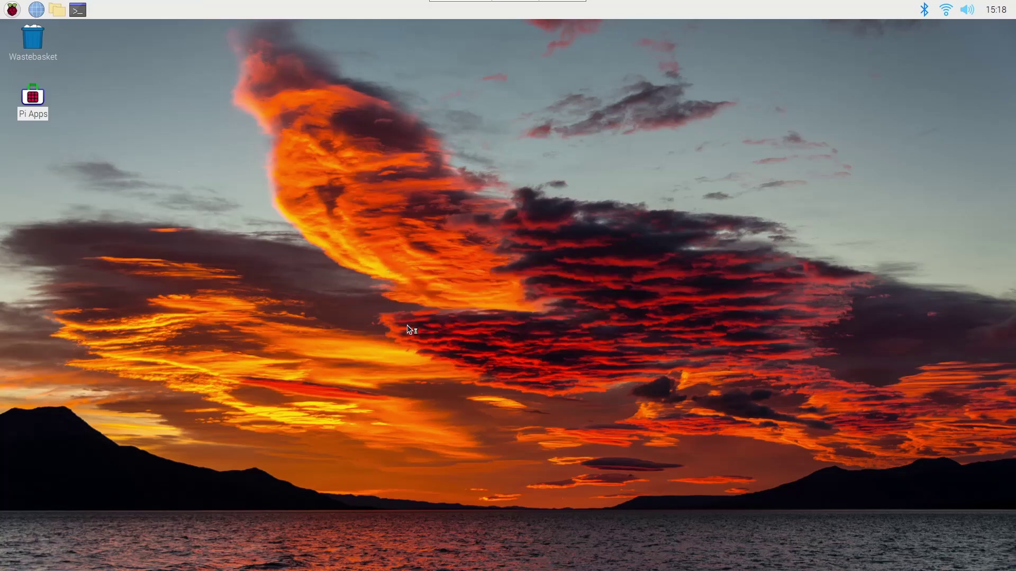
left_click_drag(106, 31, 471, 126)
left_click_drag(582, 268, 773, 416)
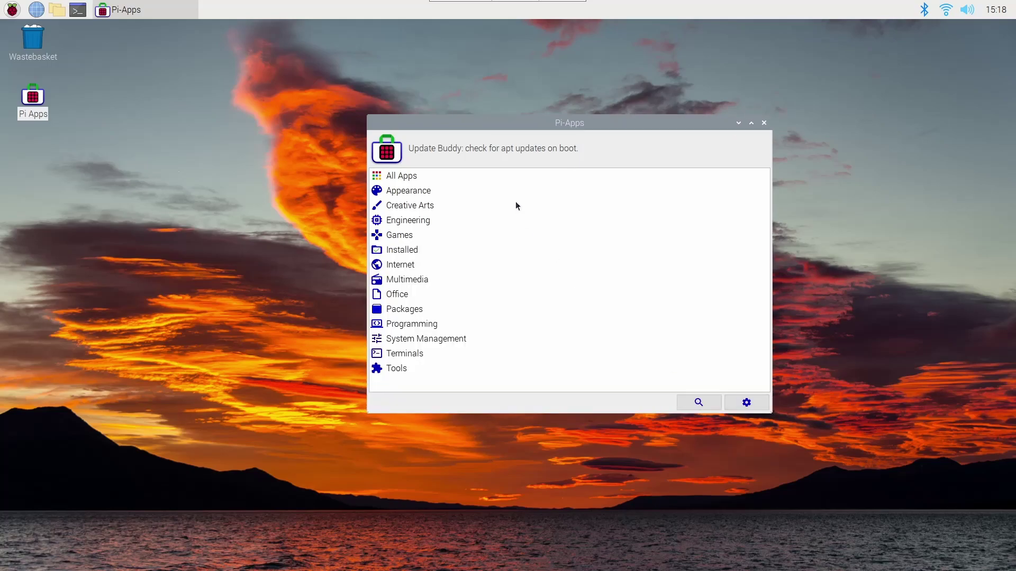
double_click(406, 191)
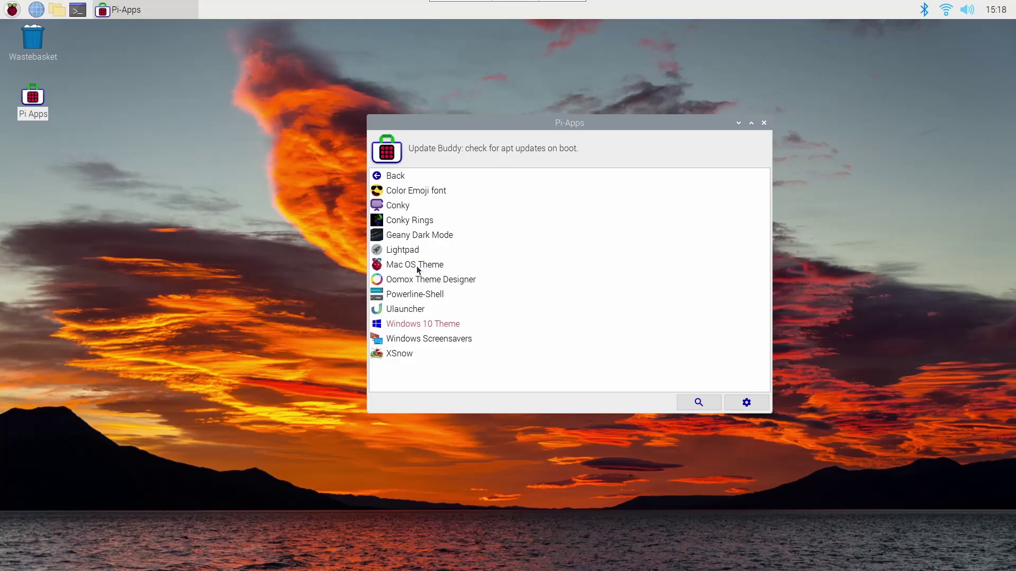
left_click_drag(569, 128, 466, 131)
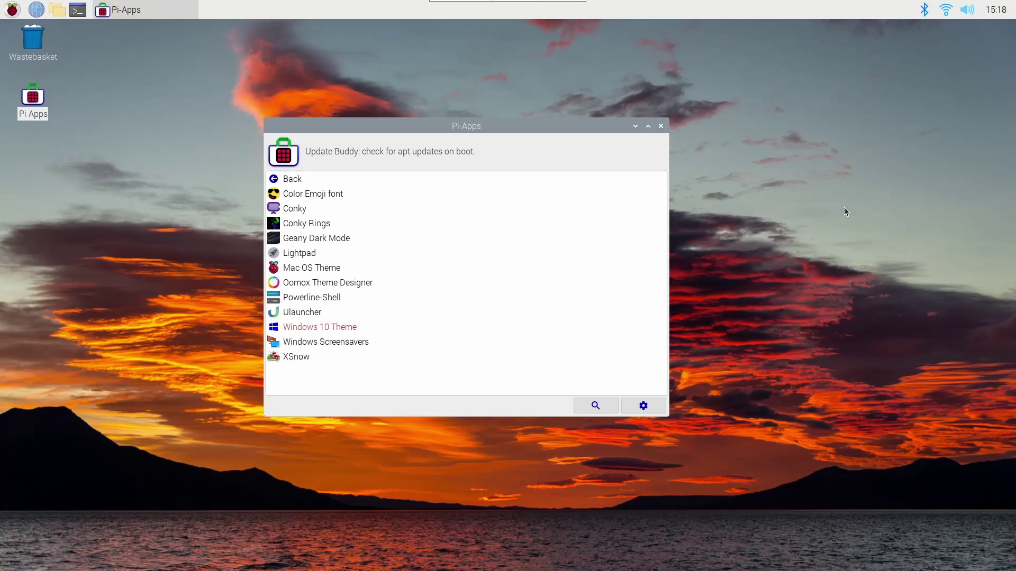
Install the Mac OS Theme through Pi-Apps.
mouse_move(335, 270)
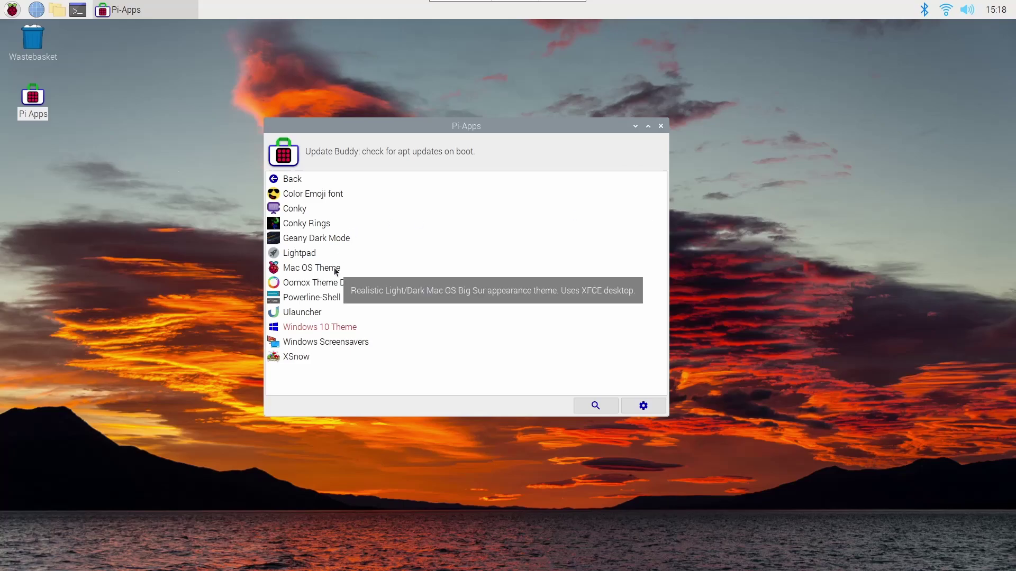
left_click(332, 272)
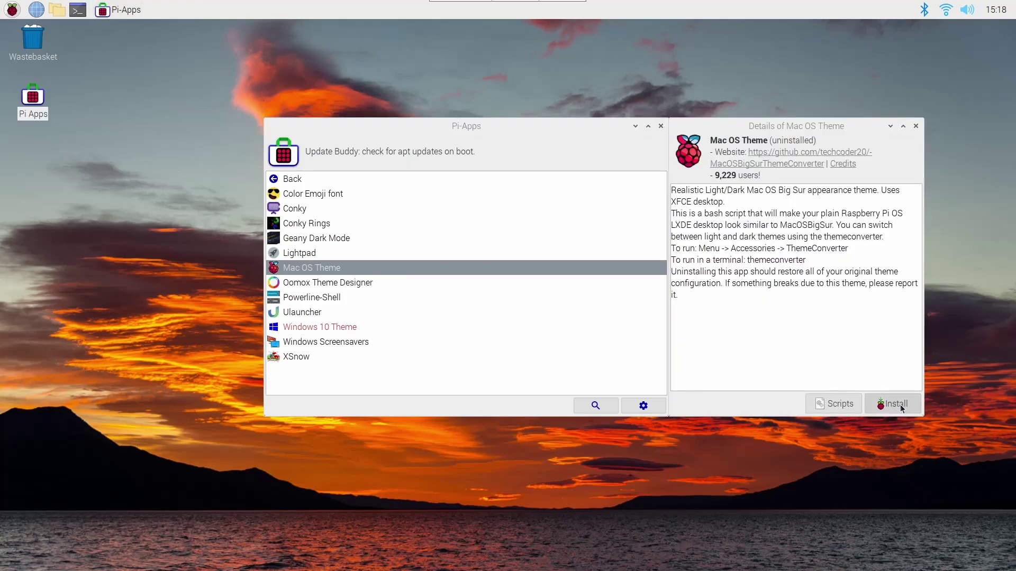
left_click(900, 405)
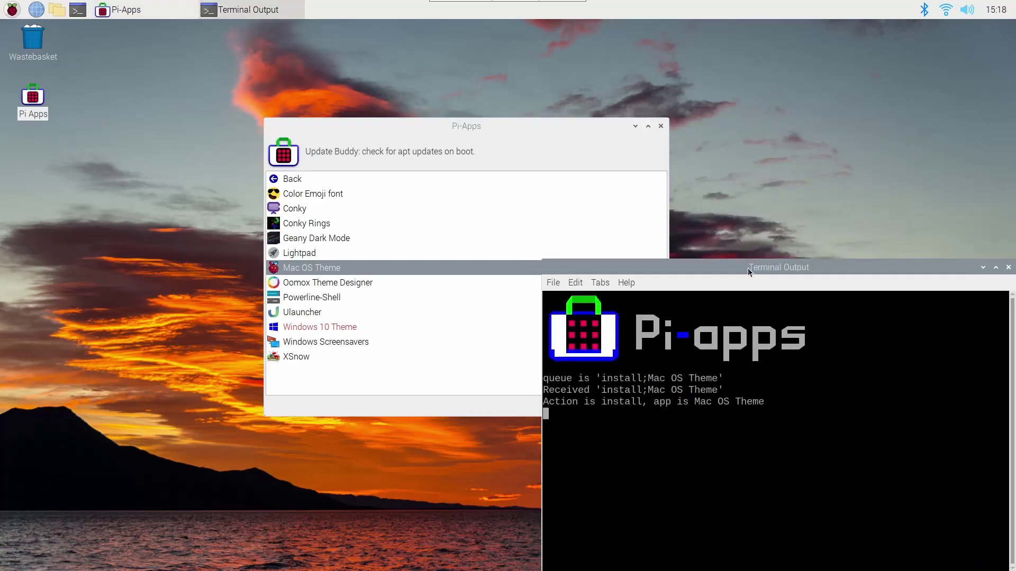
left_click_drag(623, 268, 341, 123)
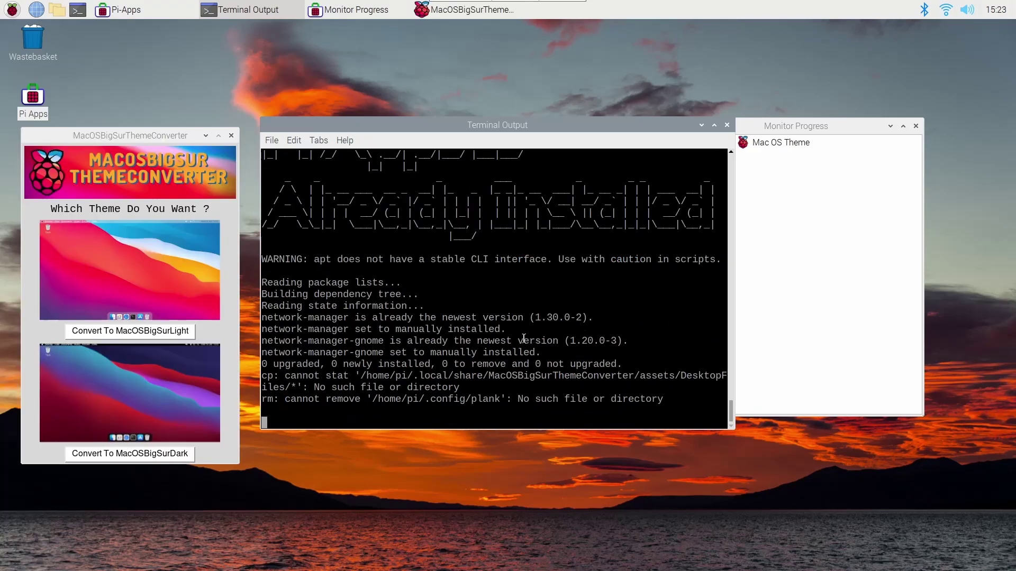
Minimise the installer windows around the theme converter and convert the desktop to MacOSBigSurLight.
left_click_drag(140, 135, 518, 126)
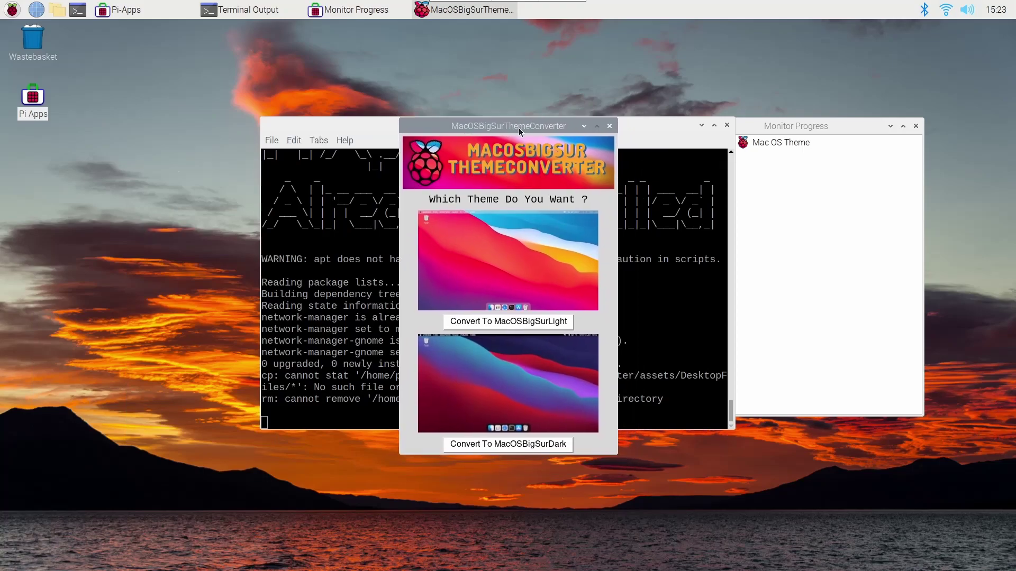
left_click(701, 126)
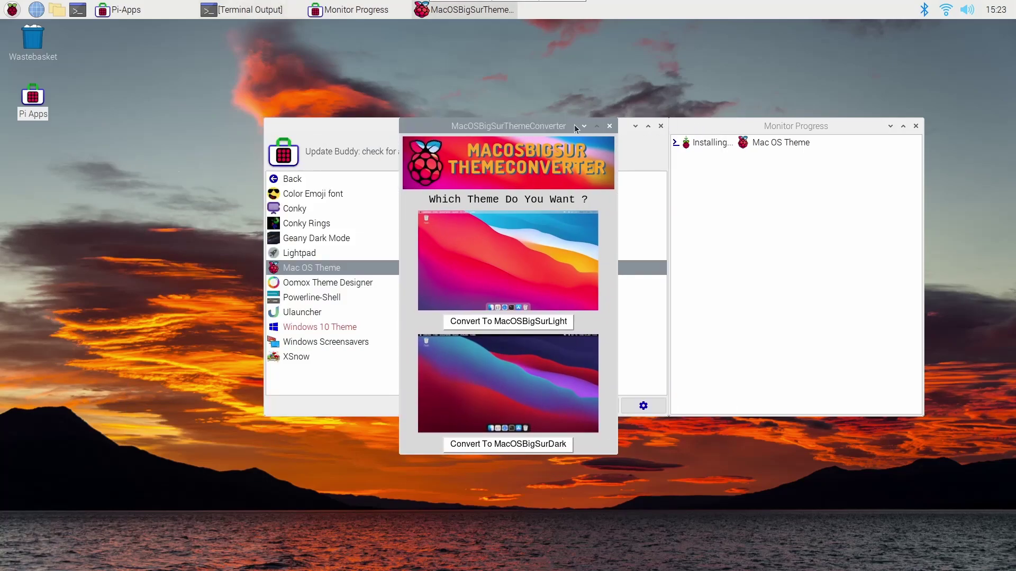
left_click(635, 126)
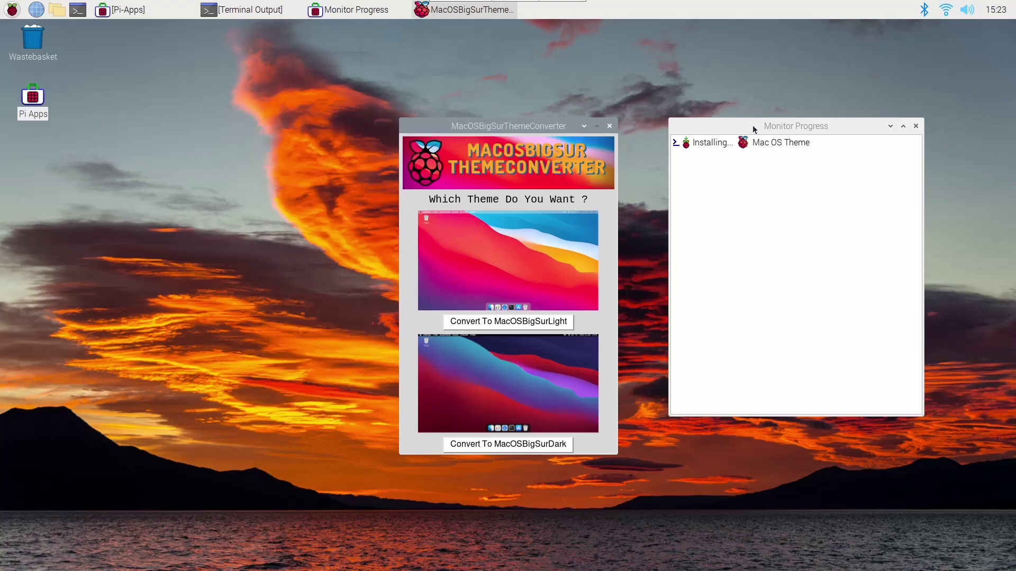
left_click(891, 126)
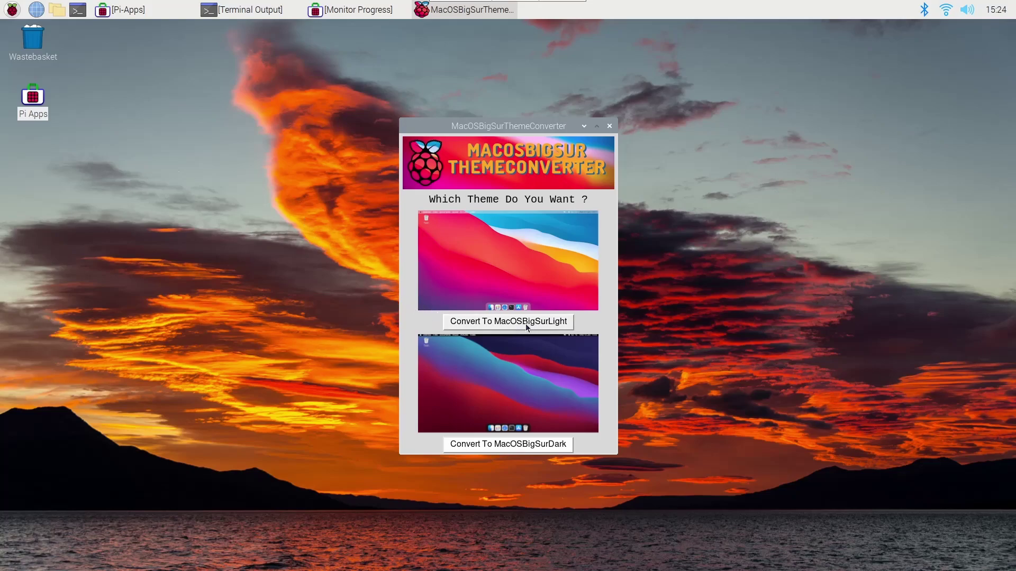
left_click(548, 327)
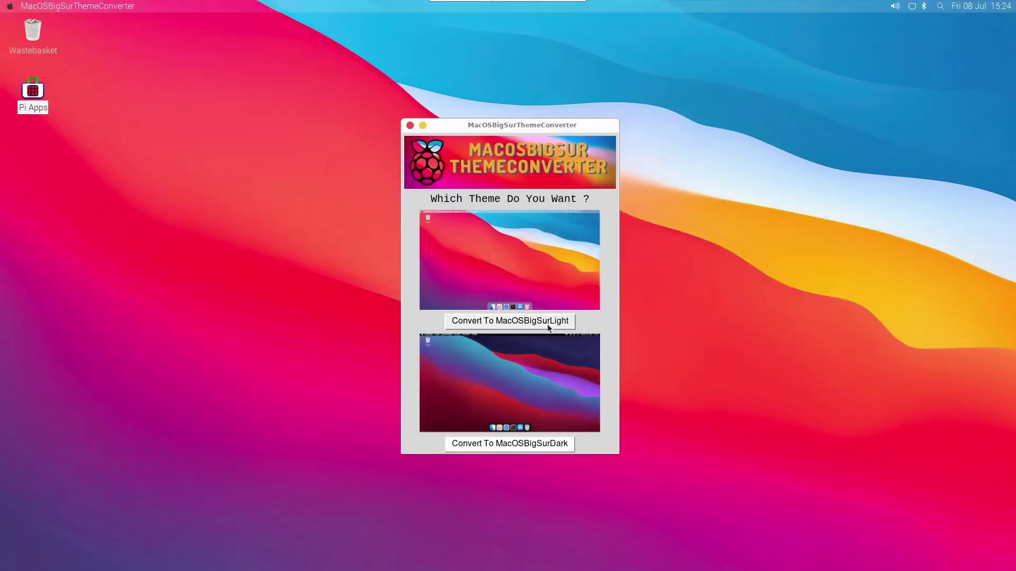
Move the theme converter aside and browse the computer's root folders in the file manager to inspect the light theme.
left_click_drag(485, 123, 802, 112)
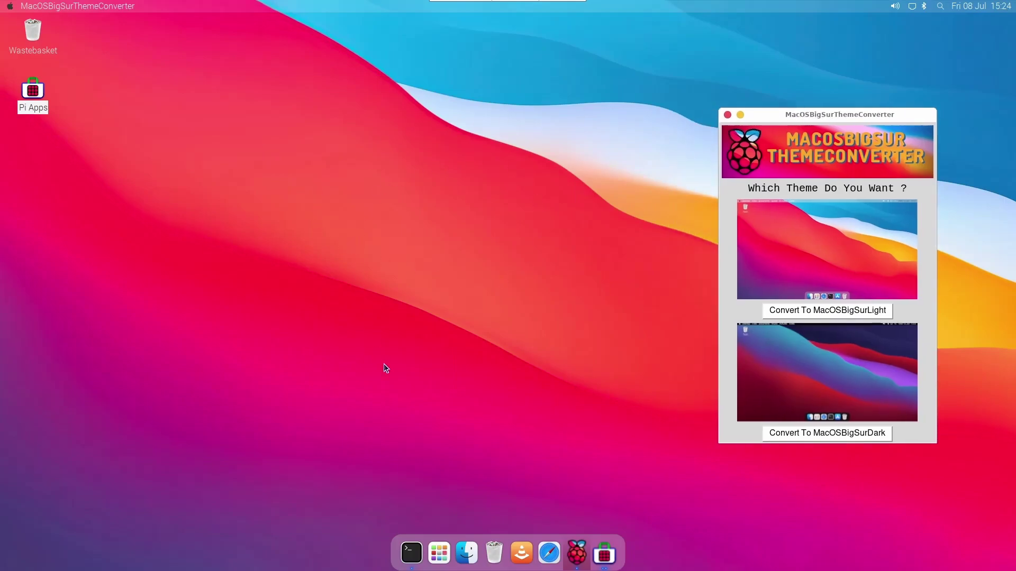
left_click(467, 553)
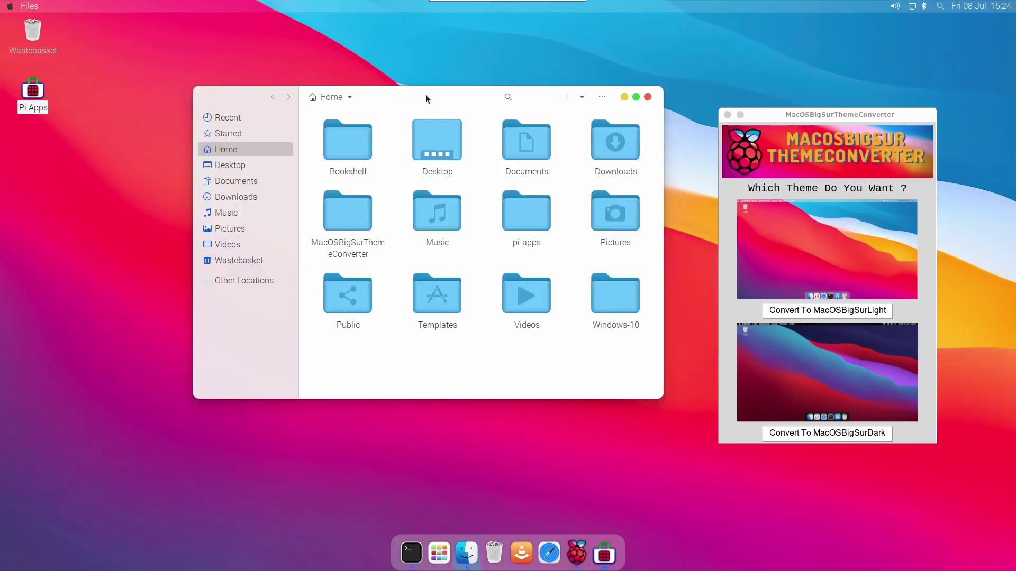
double_click(430, 291)
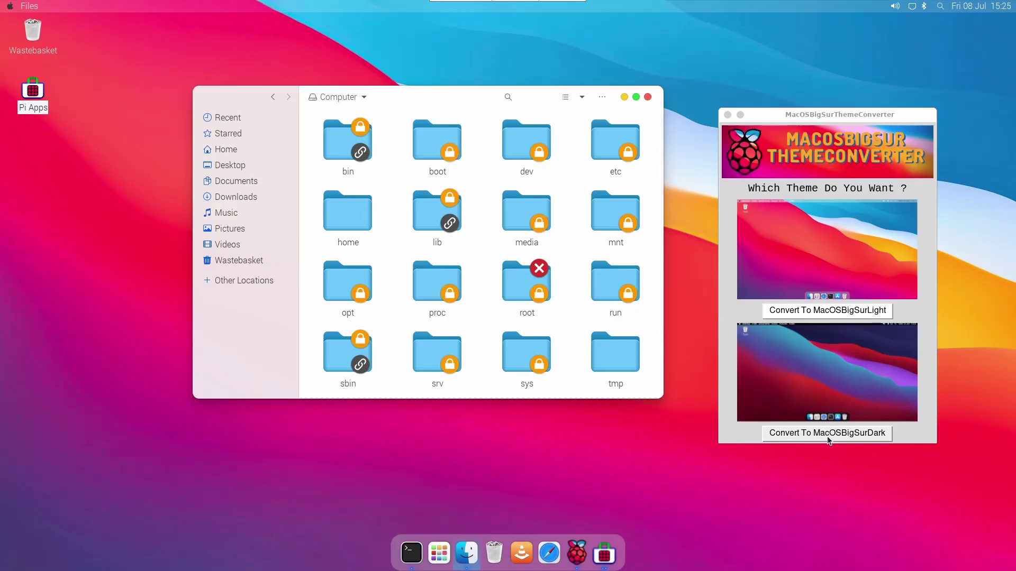
Convert the desktop to MacOSBigSurDark and view the Recent location in the file manager.
left_click(859, 437)
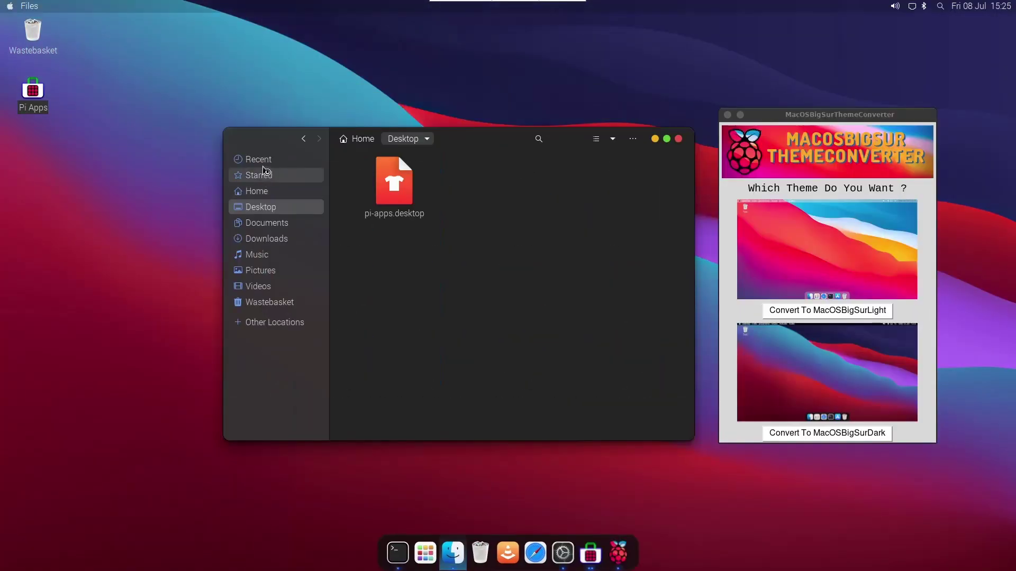
left_click(262, 163)
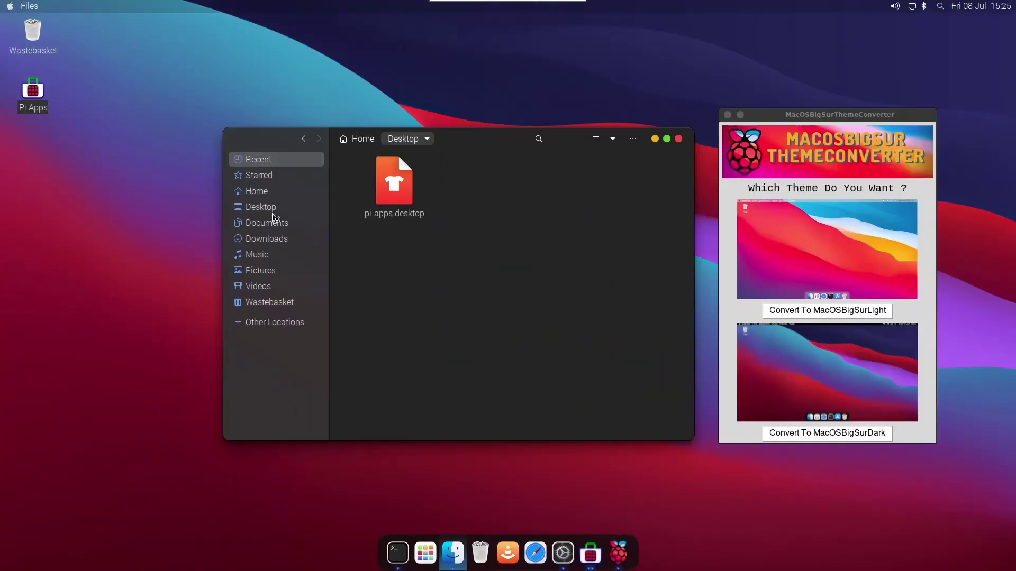
left_click_drag(484, 142, 446, 134)
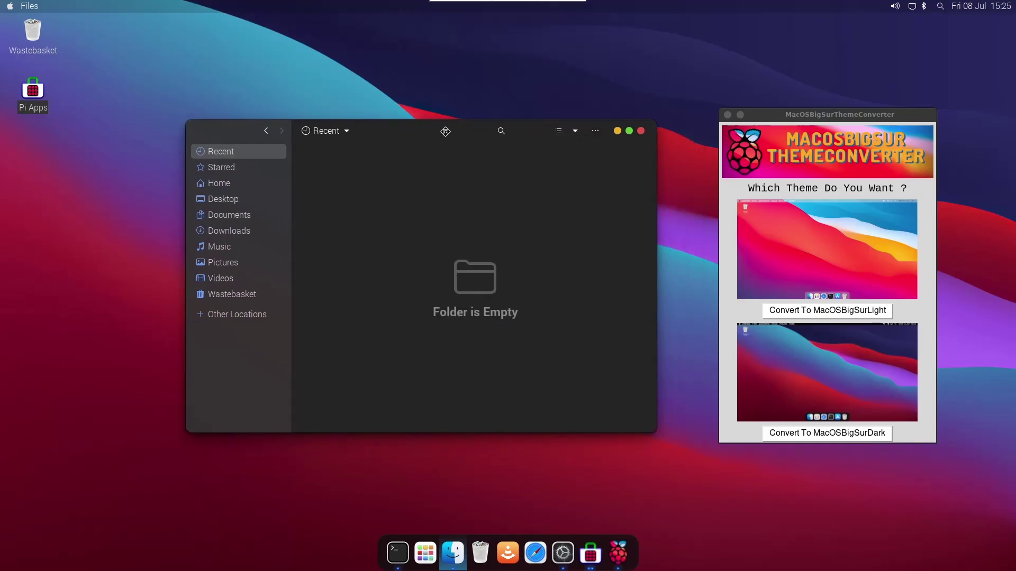
Close the file manager and the MacOSBigSurThemeConverter window.
left_click(643, 133)
left_click_drag(797, 114, 548, 115)
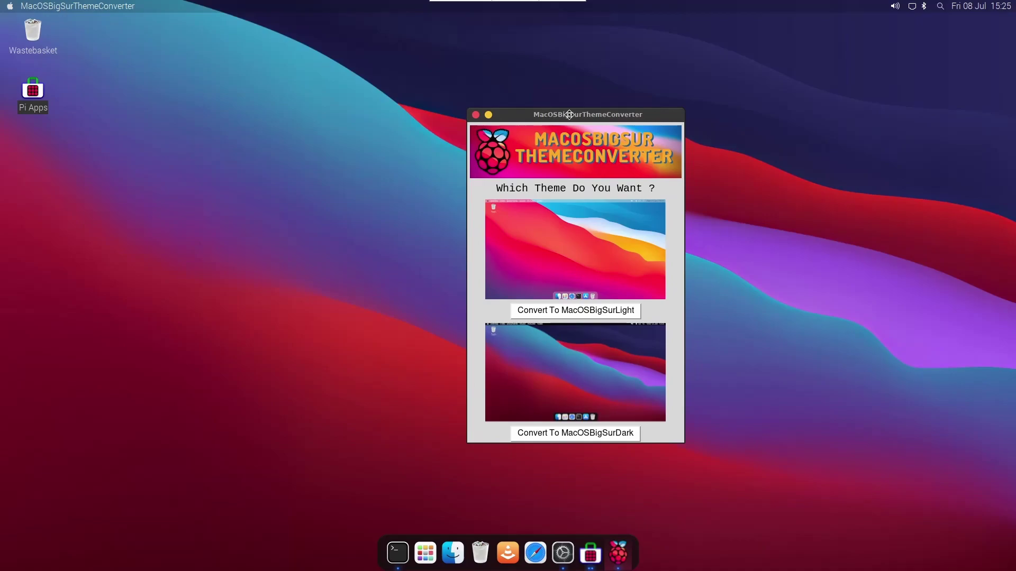
left_click_drag(569, 115, 522, 115)
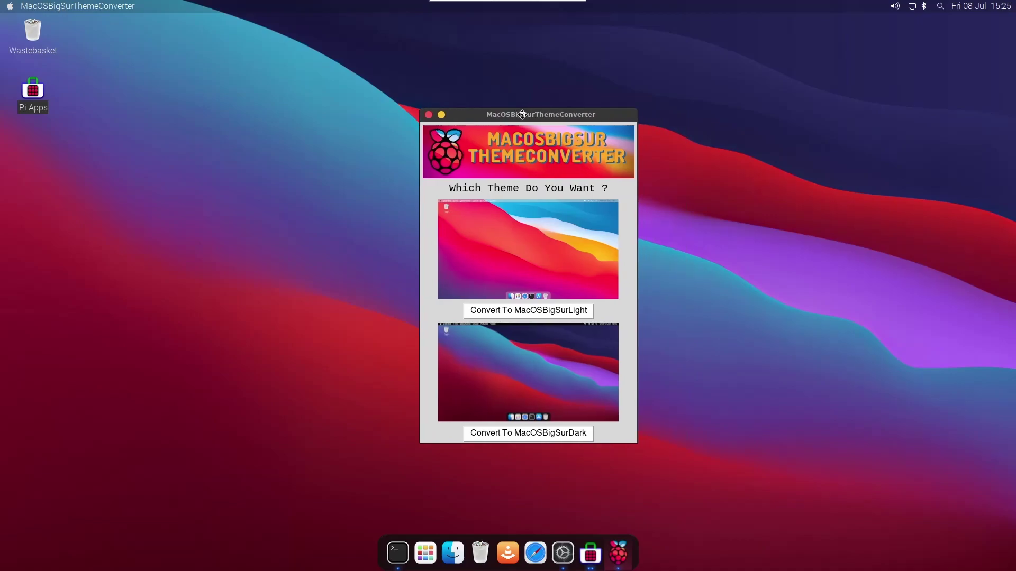
left_click(428, 116)
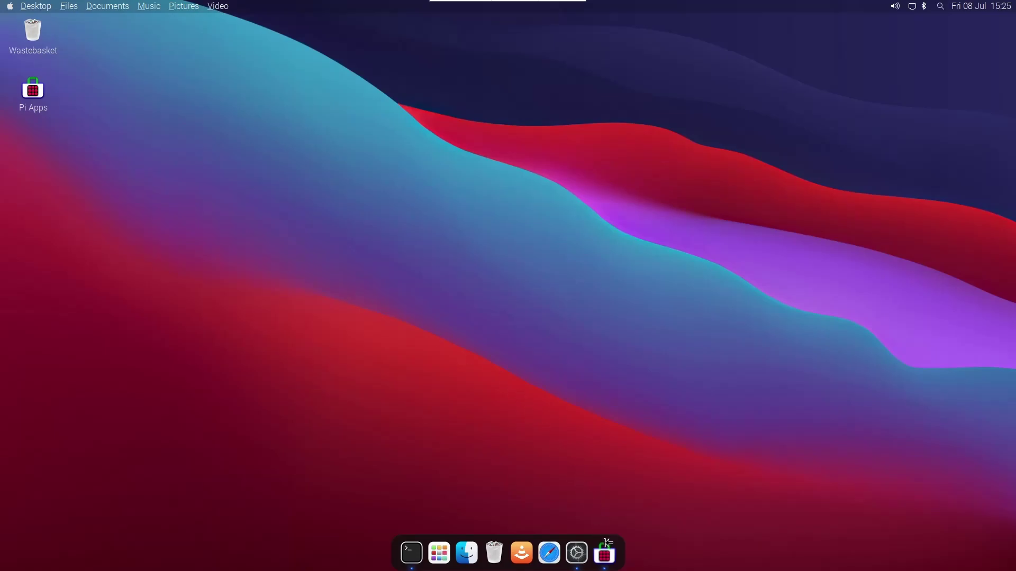
Uninstall the Mac OS Theme through Pi-Apps and close its terminal output window.
left_click(606, 557)
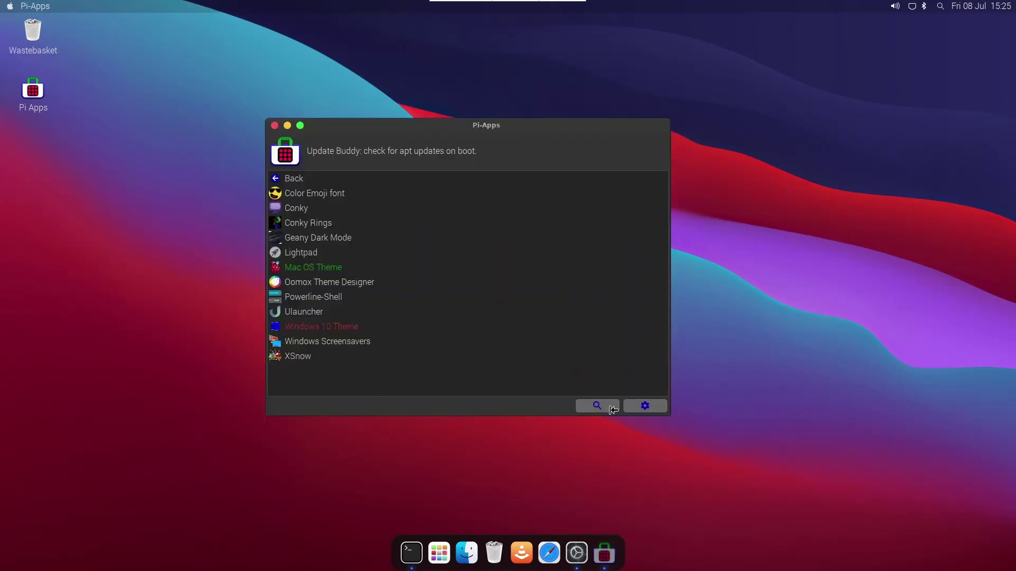
left_click(315, 269)
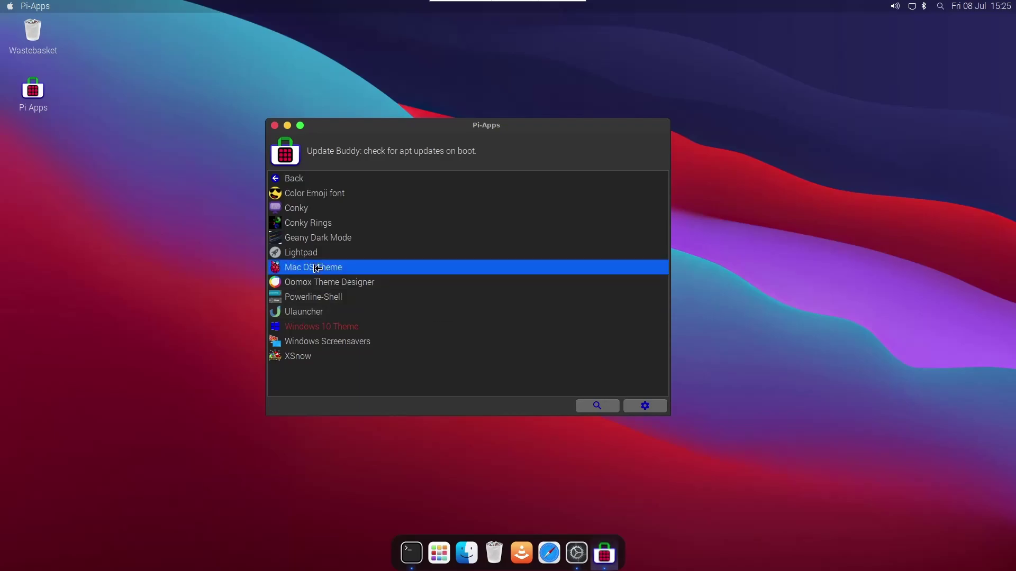
left_click(899, 406)
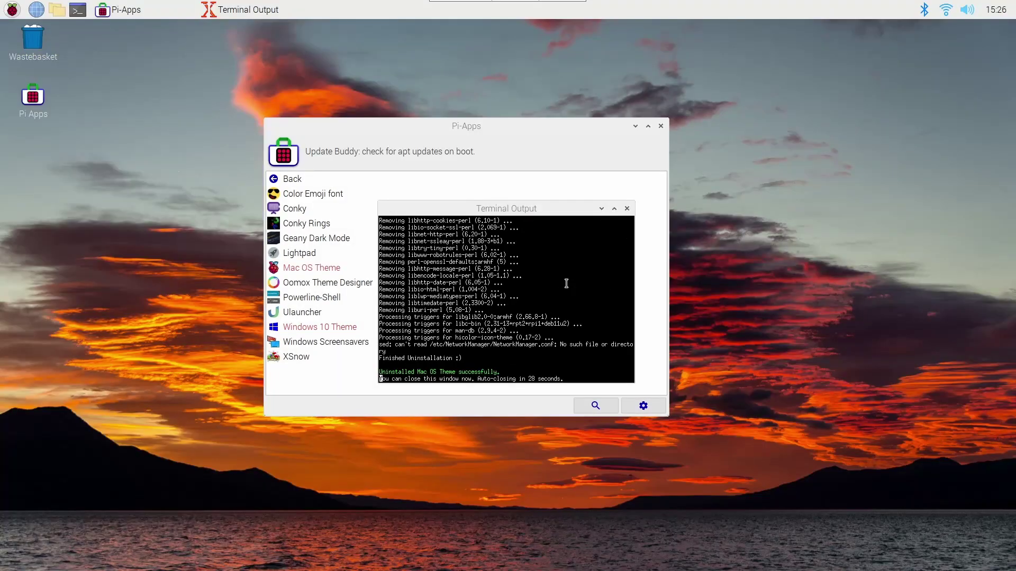
left_click(627, 208)
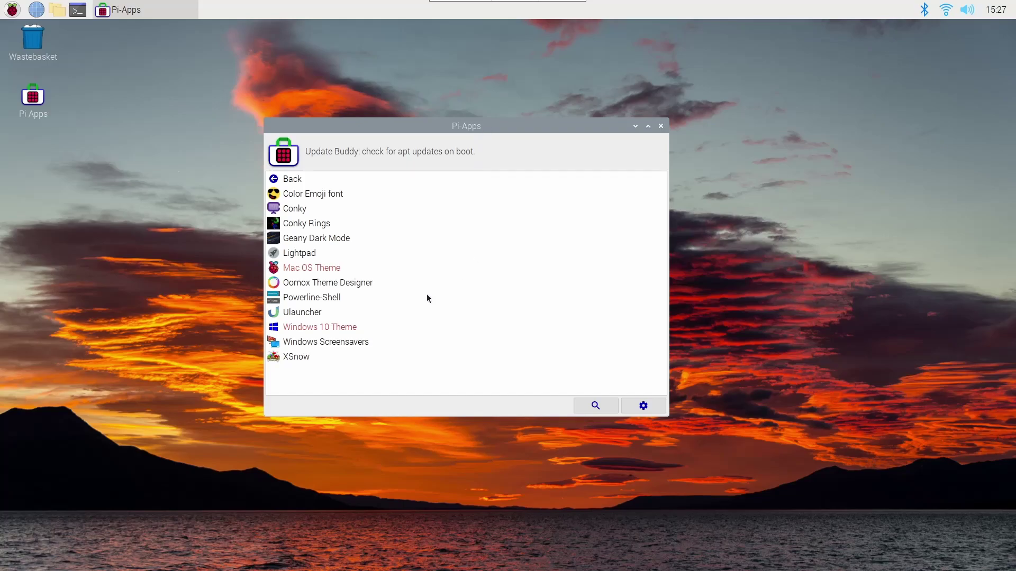
Install the Windows 10 Theme through Pi-Apps and close its terminal output window.
left_click(317, 327)
left_click(901, 404)
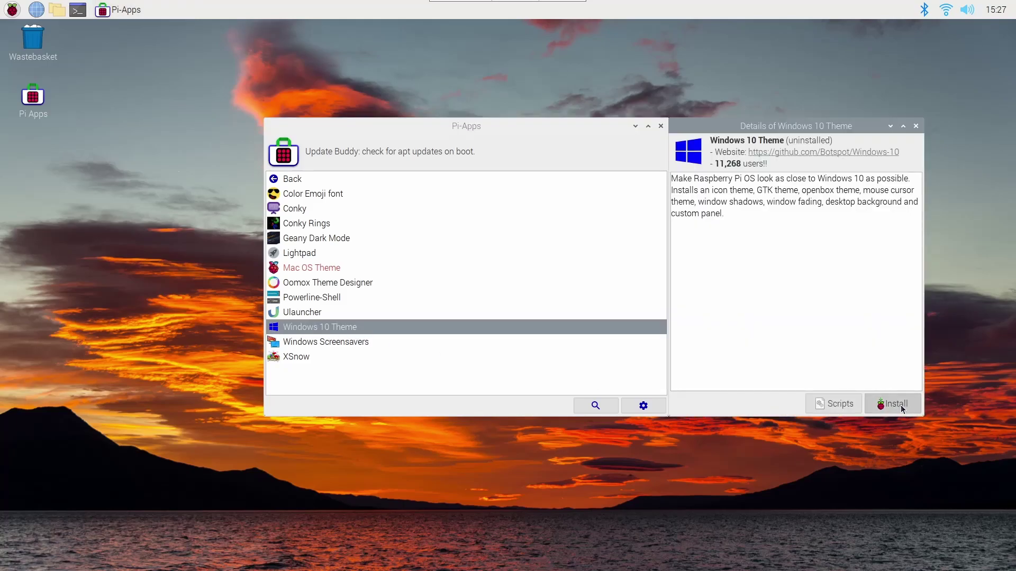
left_click_drag(636, 267, 354, 124)
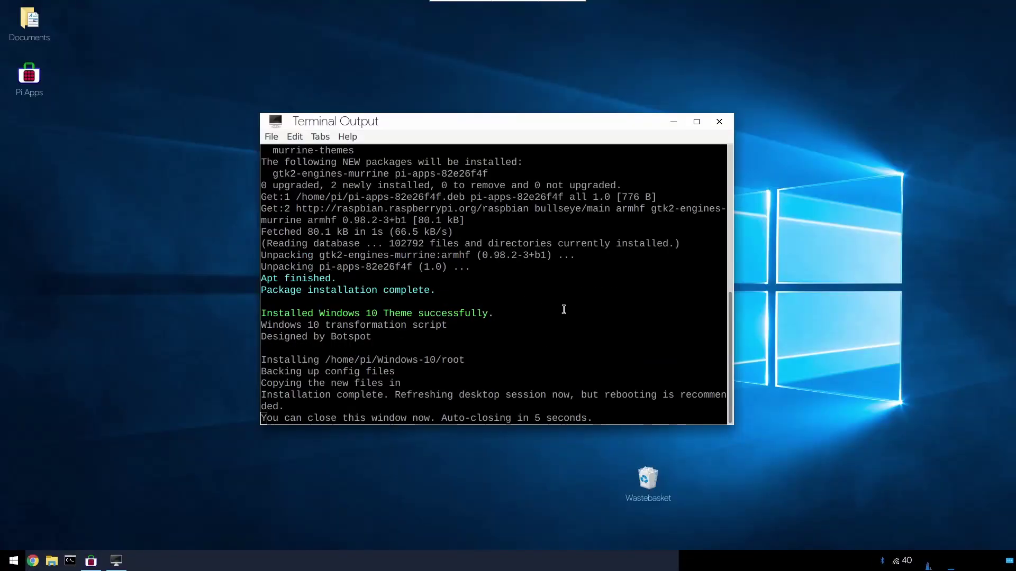
left_click(719, 125)
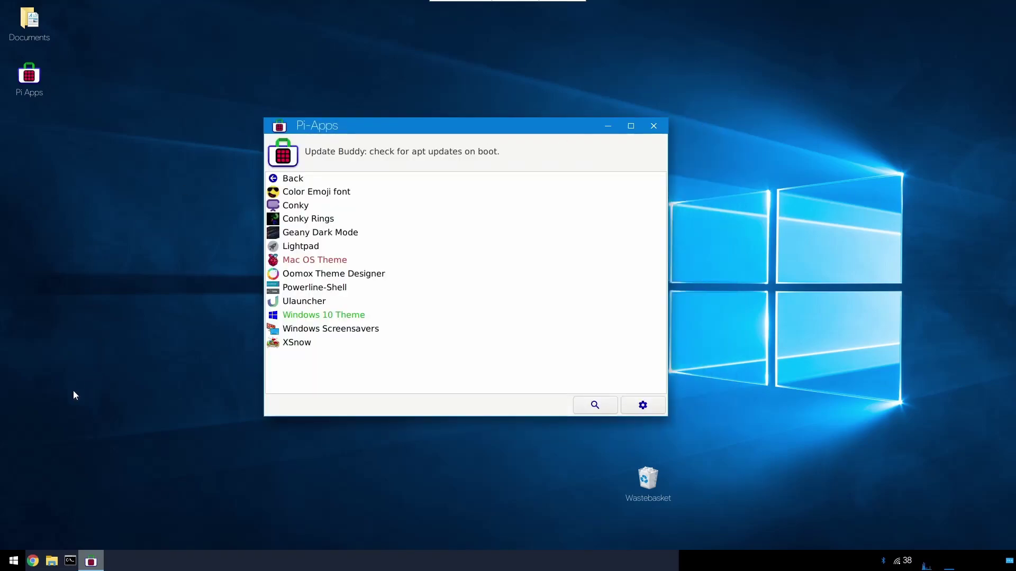
Open the file manager beside Pi-Apps to inspect the Windows 10 look, and minimise it when done.
left_click(13, 561)
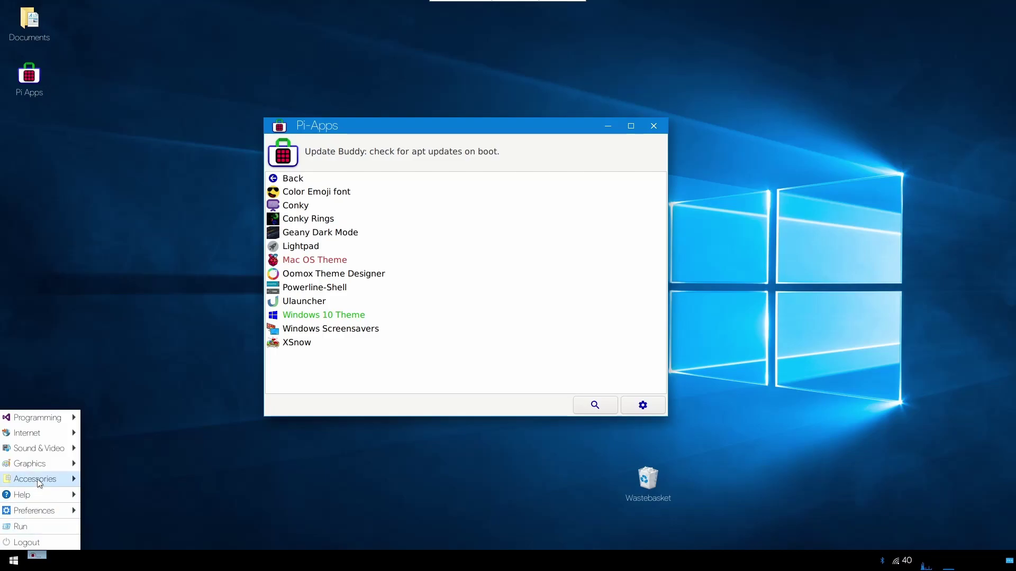
mouse_move(38, 483)
left_click(114, 421)
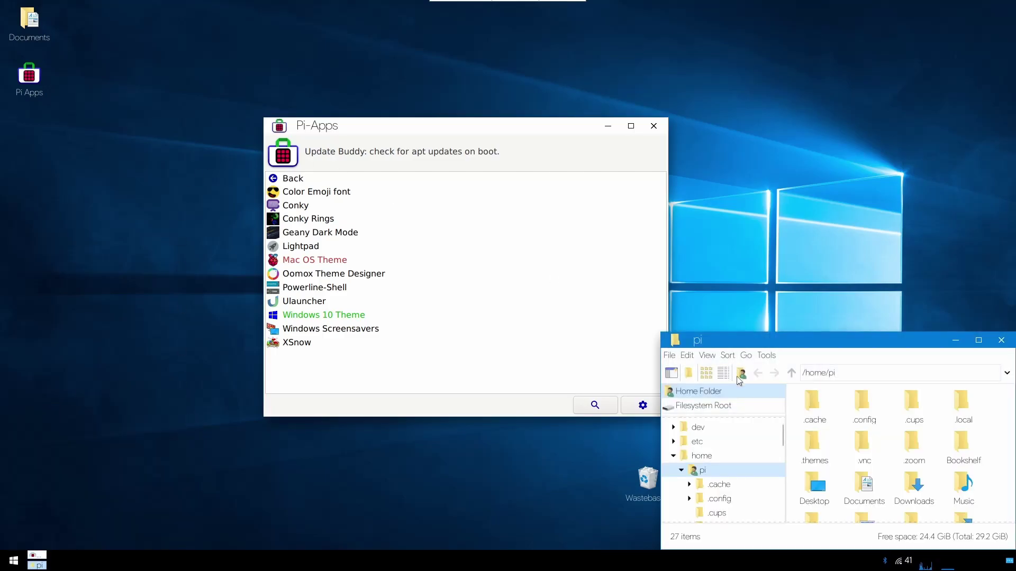
left_click_drag(778, 342, 615, 185)
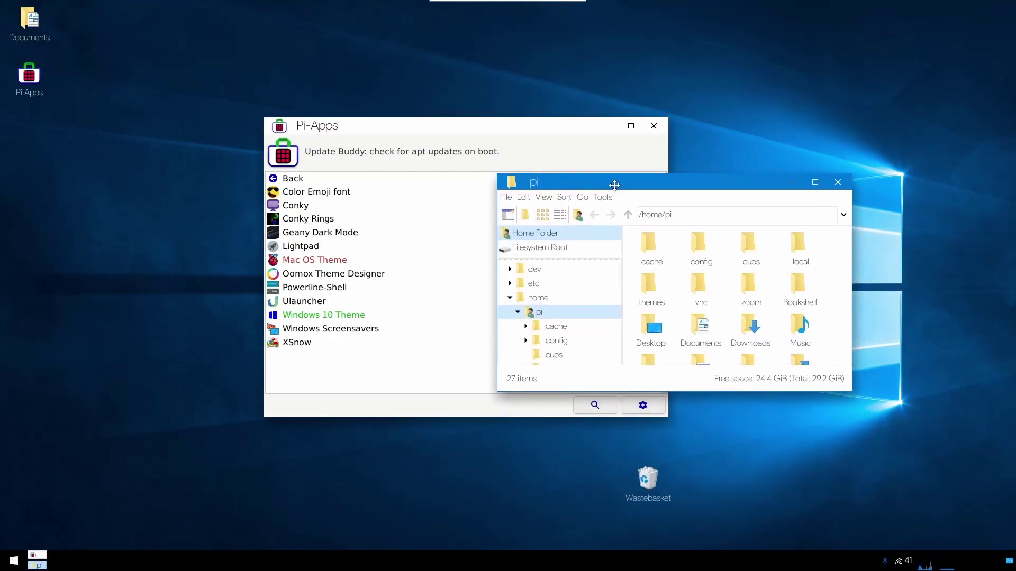
left_click_drag(444, 126, 277, 133)
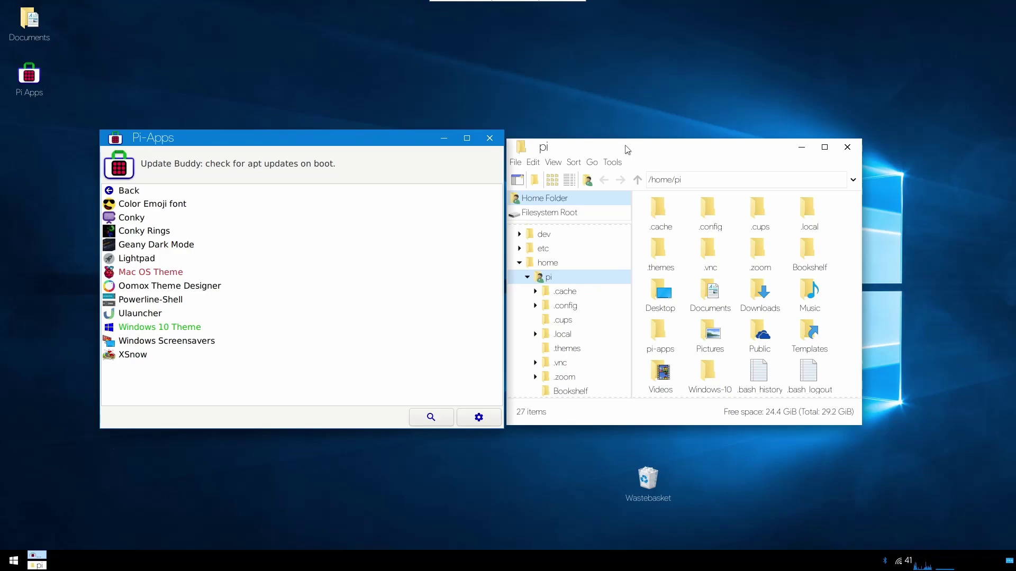
left_click(794, 164)
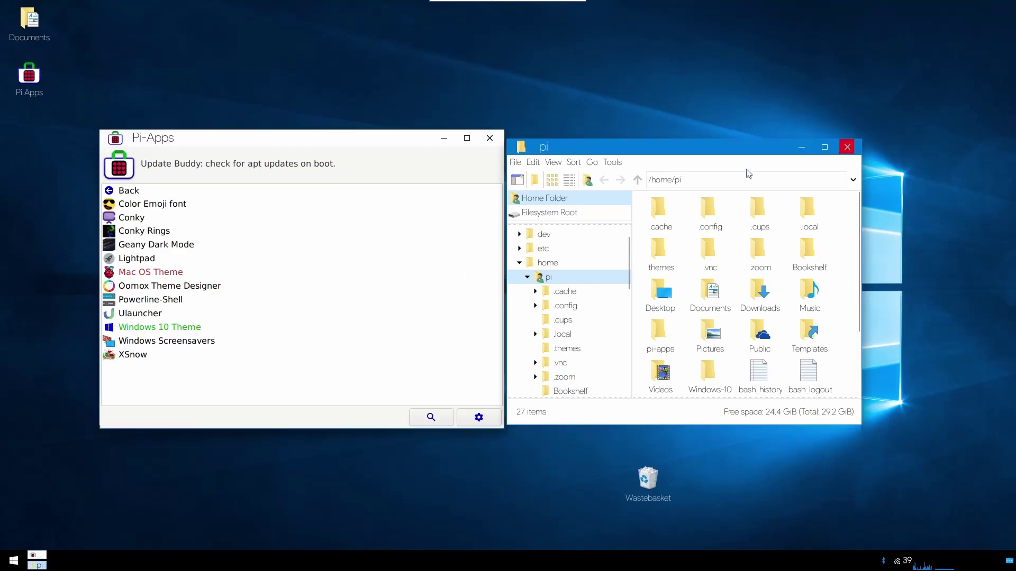
left_click(801, 147)
Uninstall the Windows 10 Theme through Pi-Apps.
left_click(188, 328)
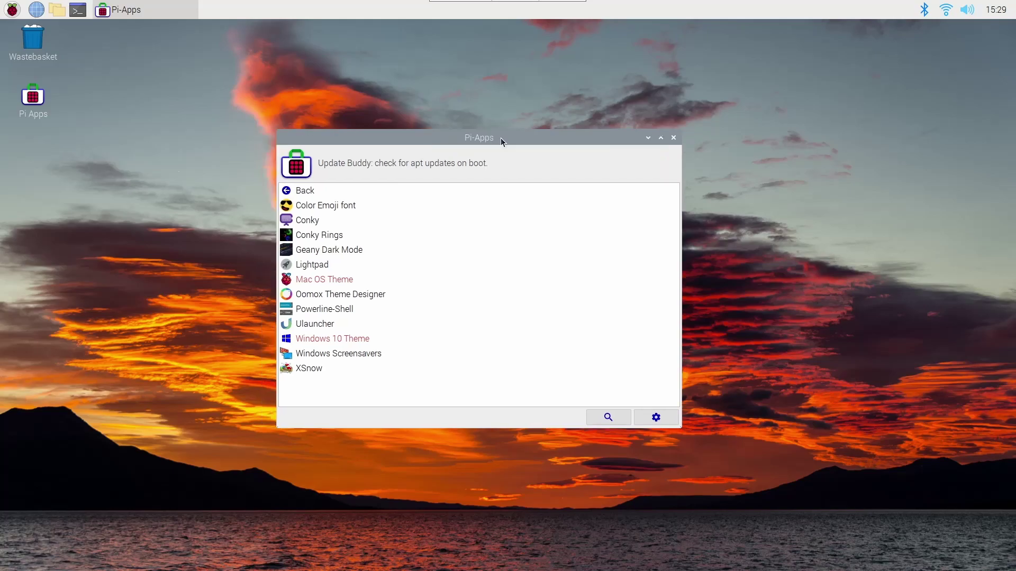
mouse_move(324, 285)
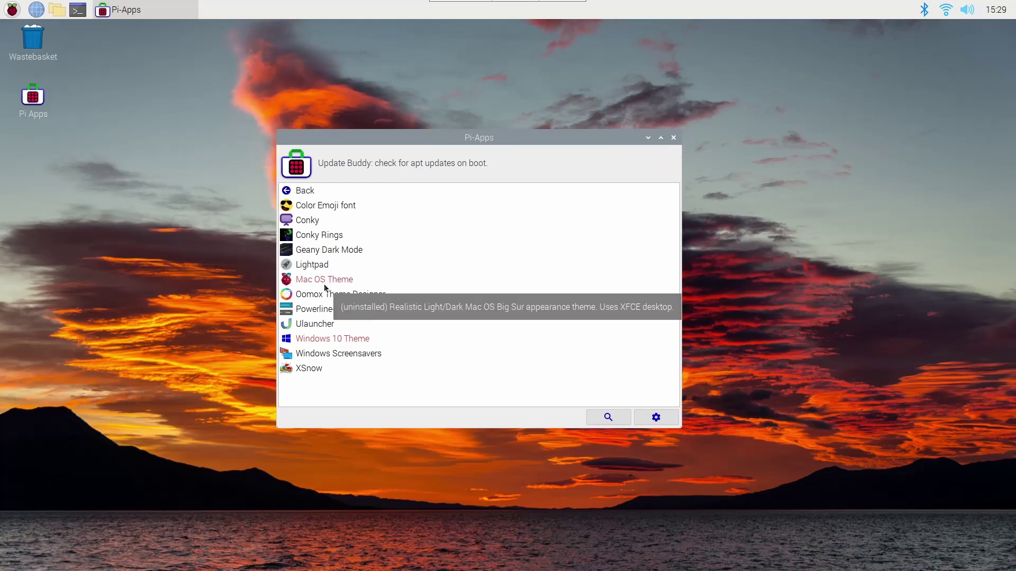